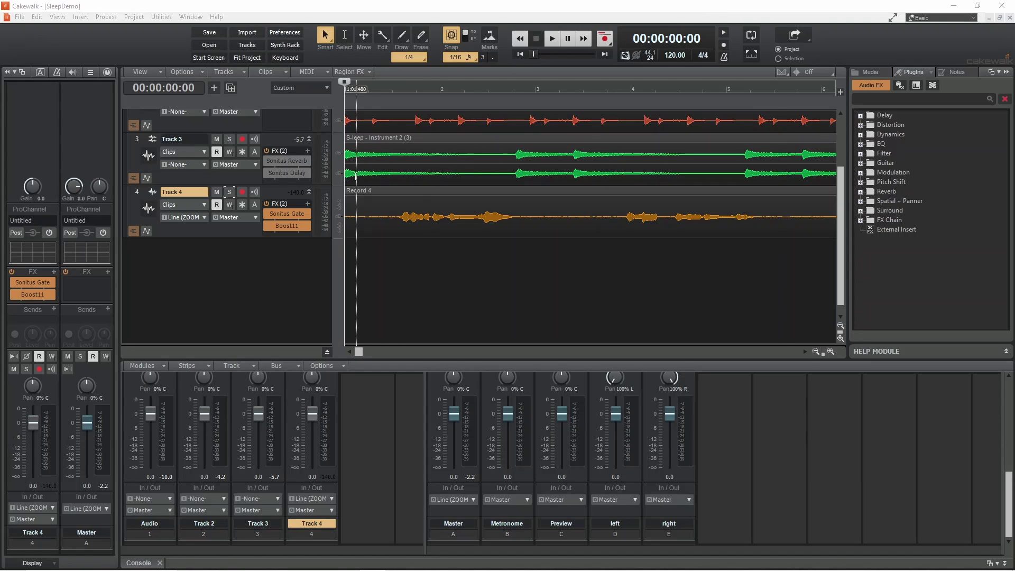
- Solo Track 4 in the SleepDemo project so only its vocal plays
{"action": "left_click", "coordinate": [229, 193]}
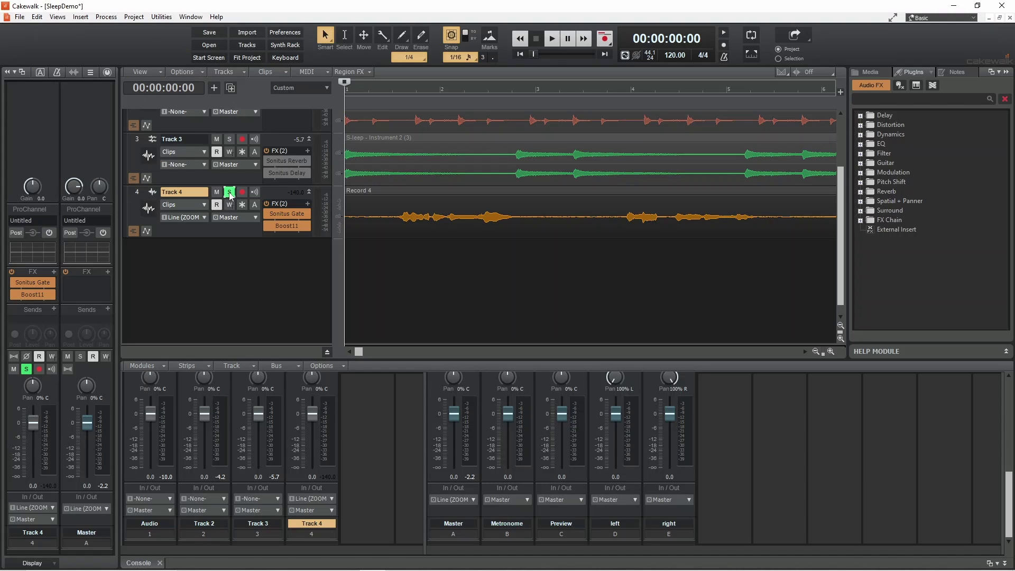
- Bring up the Publish To BandLab upload dialog from the File menu
{"action": "left_click", "coordinate": [19, 17]}
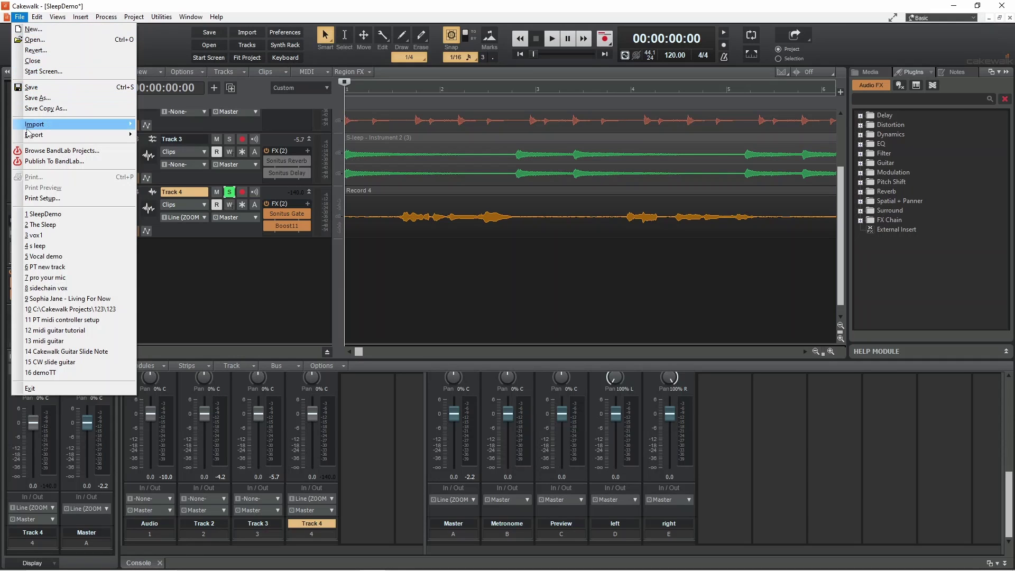
{"action": "left_click", "coordinate": [29, 162]}
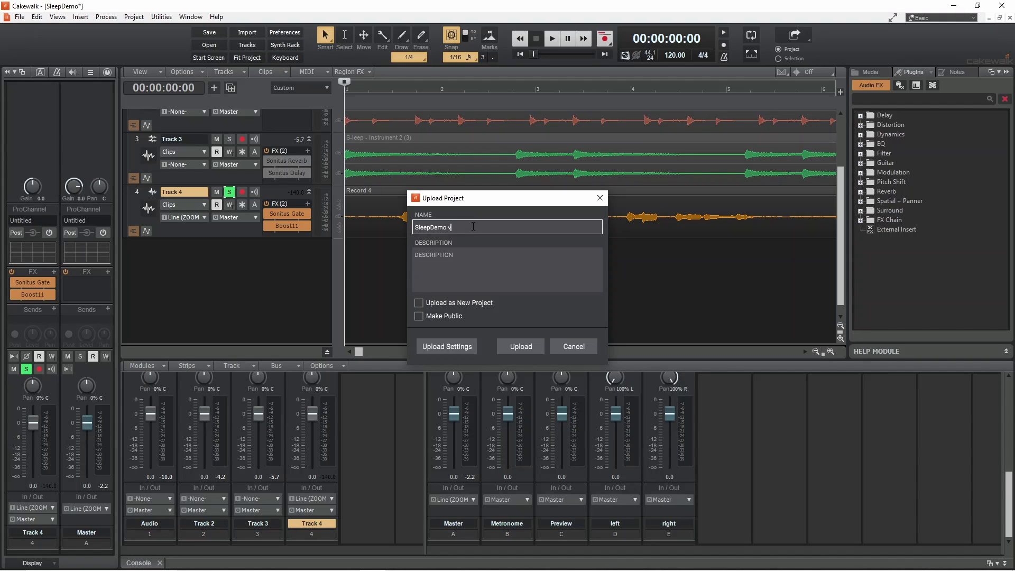
{"action": "type", "text": "ocals"}
- Mark 'SleepDemo vocals' as a new BandLab project and check its audio-tracks-only upload setting
{"action": "left_click", "coordinate": [419, 304]}
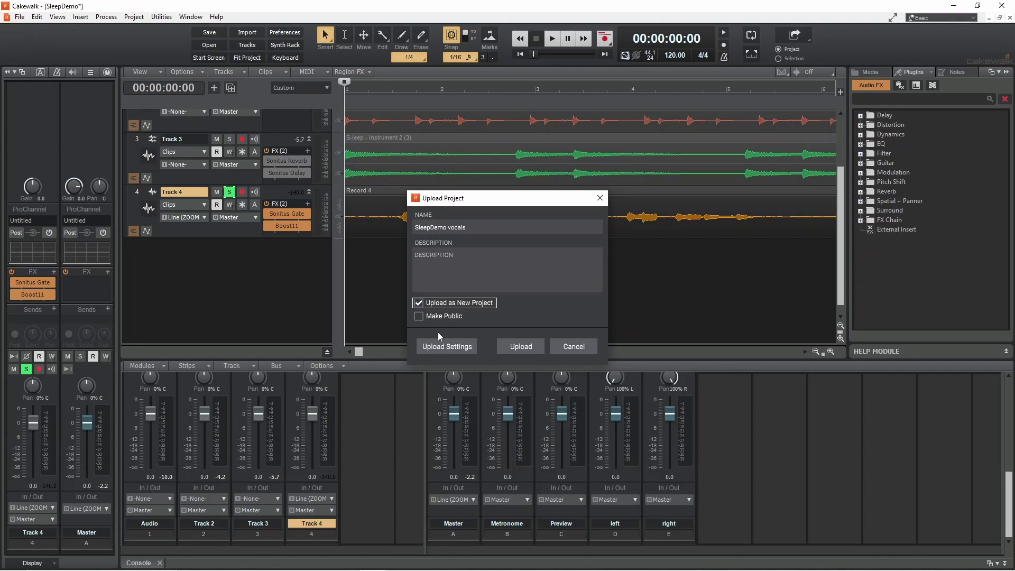
{"action": "left_click", "coordinate": [446, 346]}
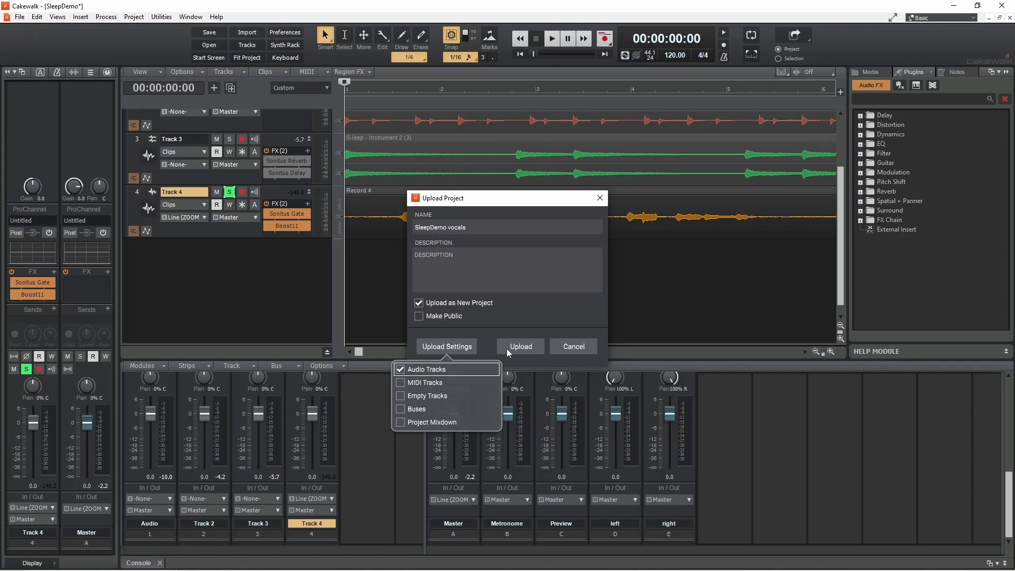
- Upload the project, then view the uploaded SleepDemo page on BandLab
{"action": "left_click", "coordinate": [521, 347]}
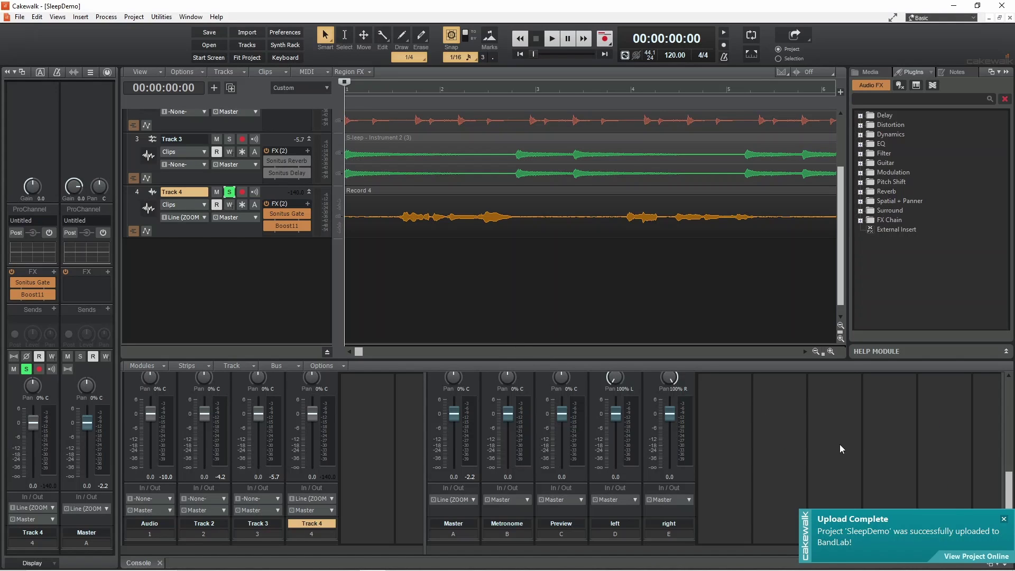
{"action": "left_click", "coordinate": [975, 561]}
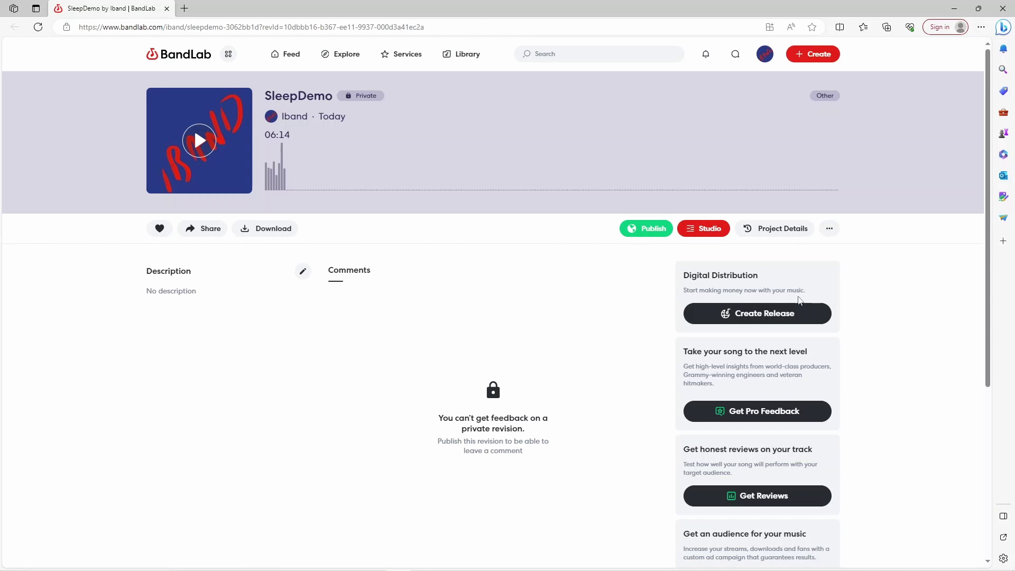
- Open the SleepDemo project in BandLab's online Studio
{"action": "left_click", "coordinate": [700, 230]}
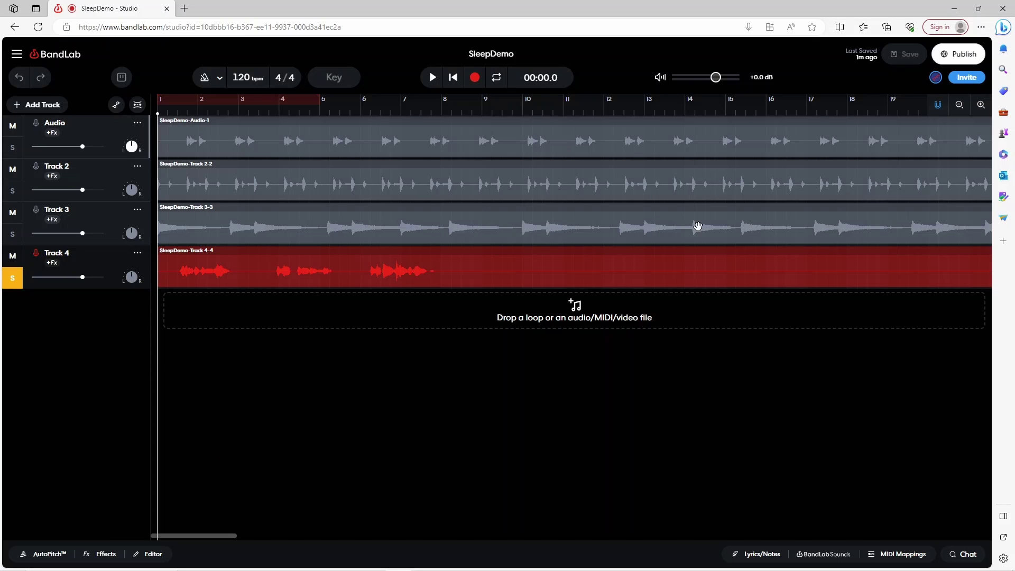
- Enable AutoPitch and try a Major scale in the key of G
{"action": "left_click", "coordinate": [47, 556]}
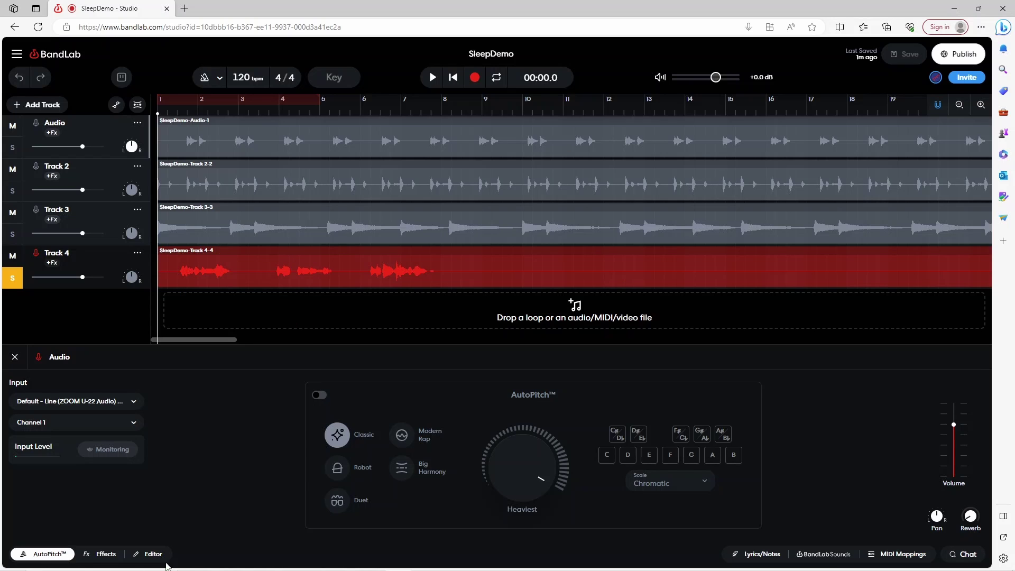
{"action": "left_click", "coordinate": [339, 439]}
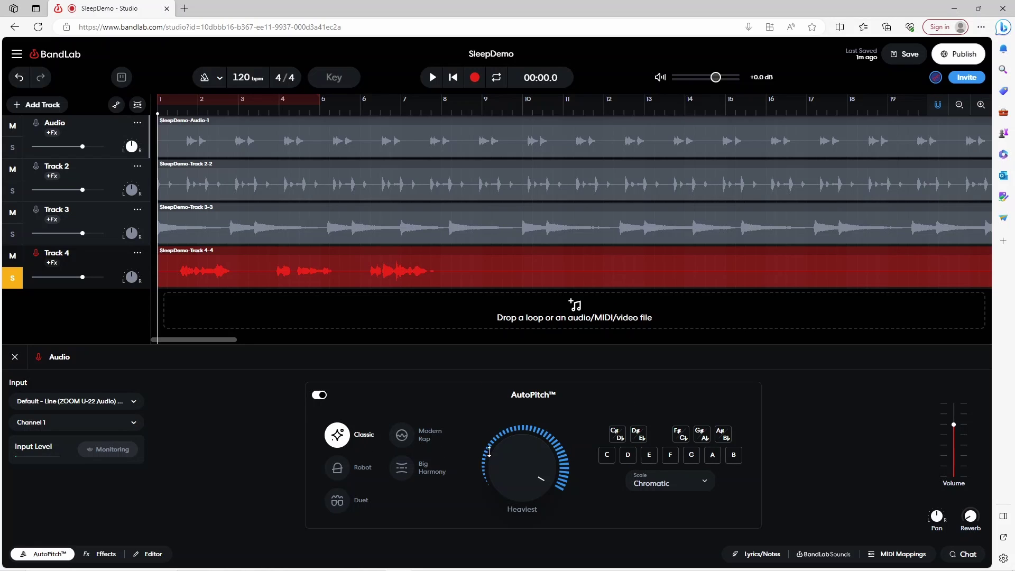
{"action": "left_click", "coordinate": [706, 484]}
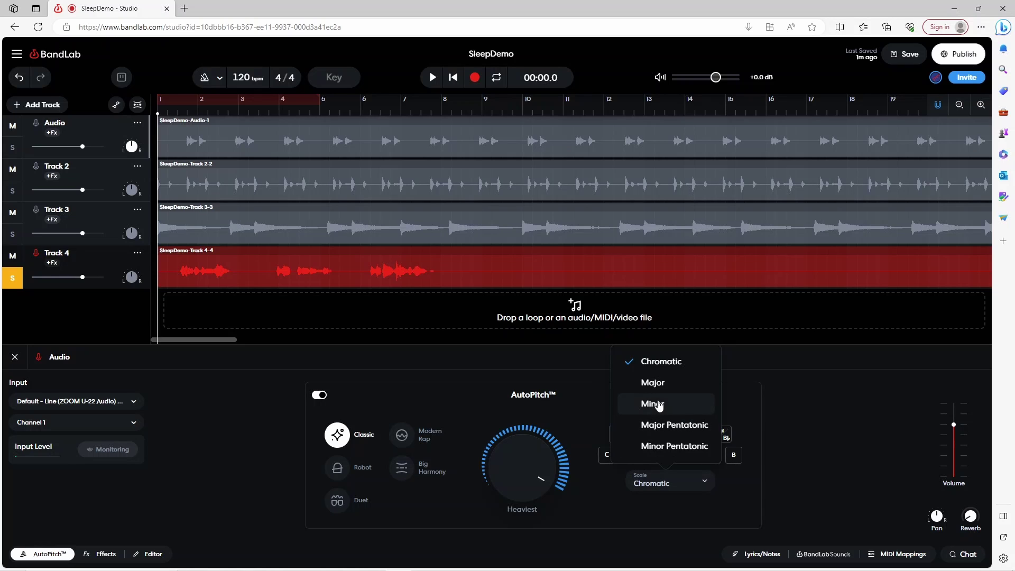
{"action": "left_click", "coordinate": [653, 383]}
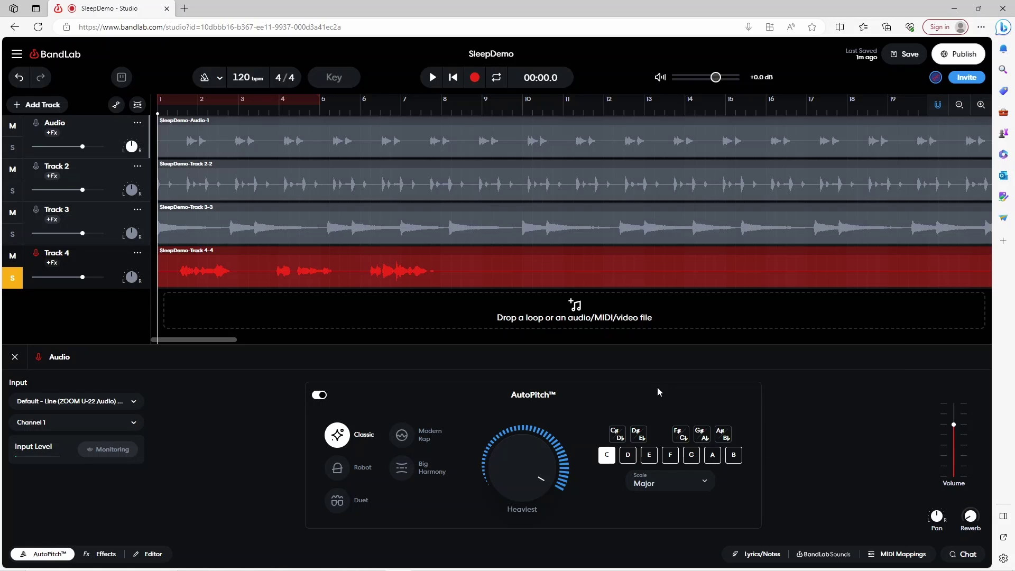
{"action": "left_click", "coordinate": [693, 457]}
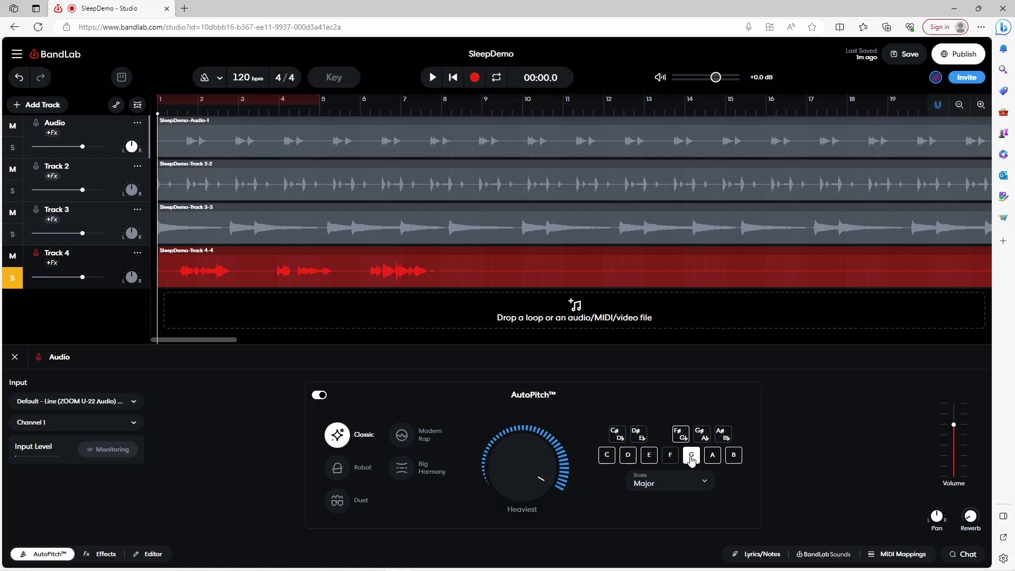
{"action": "left_click", "coordinate": [700, 486]}
- Use a Chromatic scale and play Track 4 while lowering AutoPitch intensity to about 74%
{"action": "left_click", "coordinate": [660, 361]}
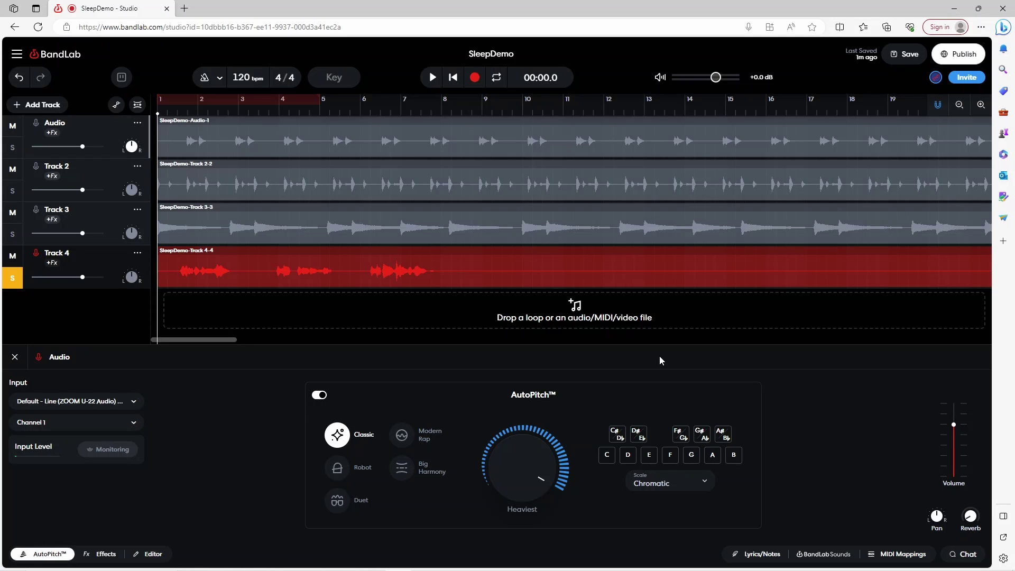
{"action": "key", "text": "Down"}
{"action": "key", "text": "Down"}
{"action": "key", "text": "Down"}
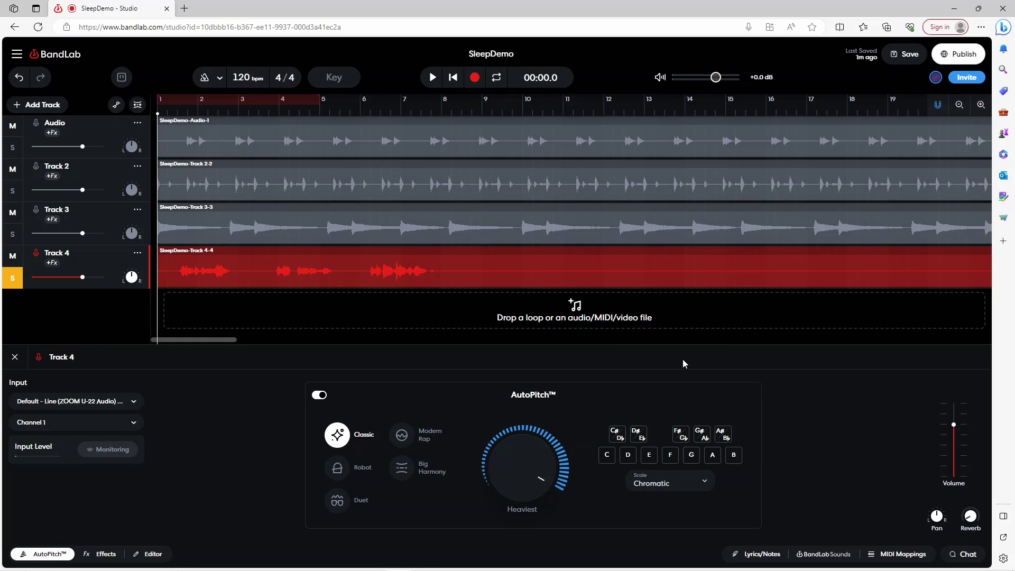
{"action": "left_click", "coordinate": [432, 78]}
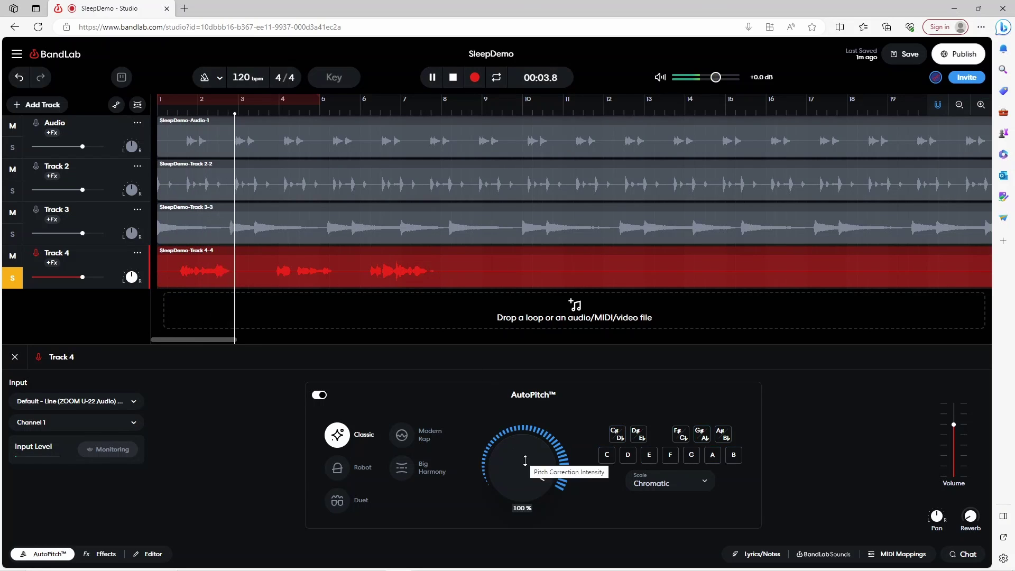
{"action": "left_click_drag", "start_coordinate": [518, 449], "coordinate": [527, 482]}
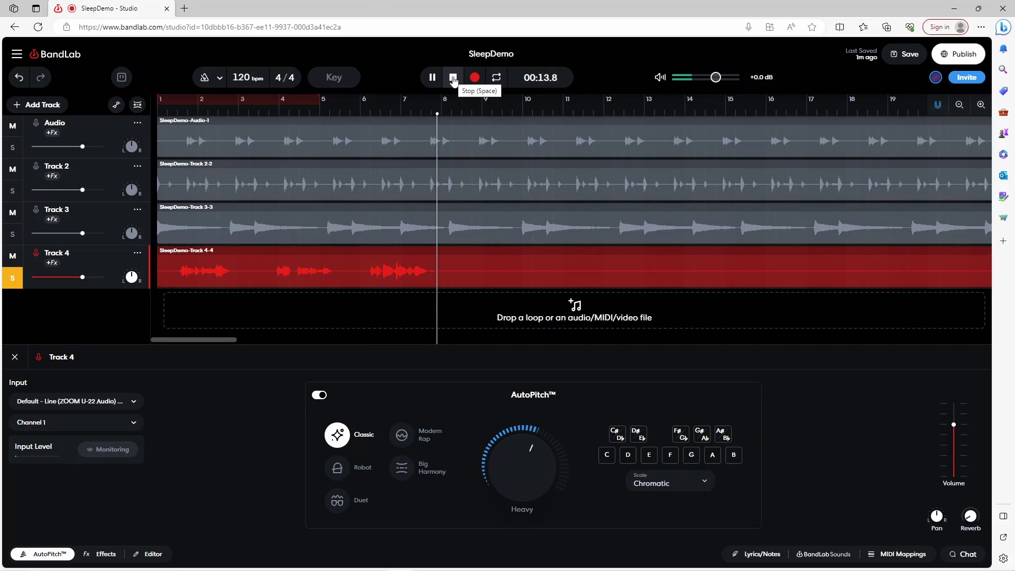
{"action": "left_click", "coordinate": [453, 78]}
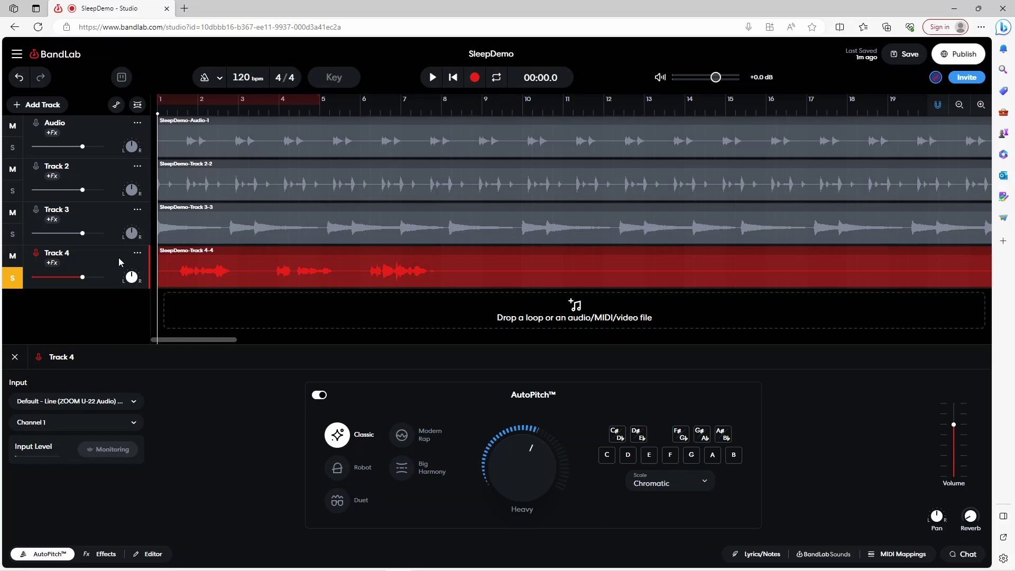
- Export Track 4 as 'SleepDemo - Track 4.wav' from its track options
{"action": "left_click", "coordinate": [138, 256]}
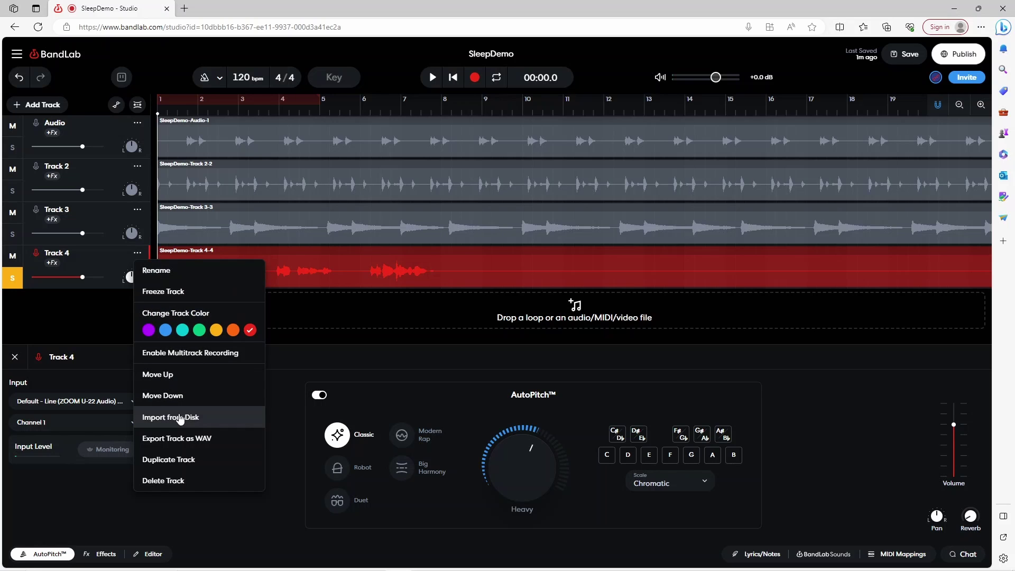
{"action": "left_click", "coordinate": [184, 441]}
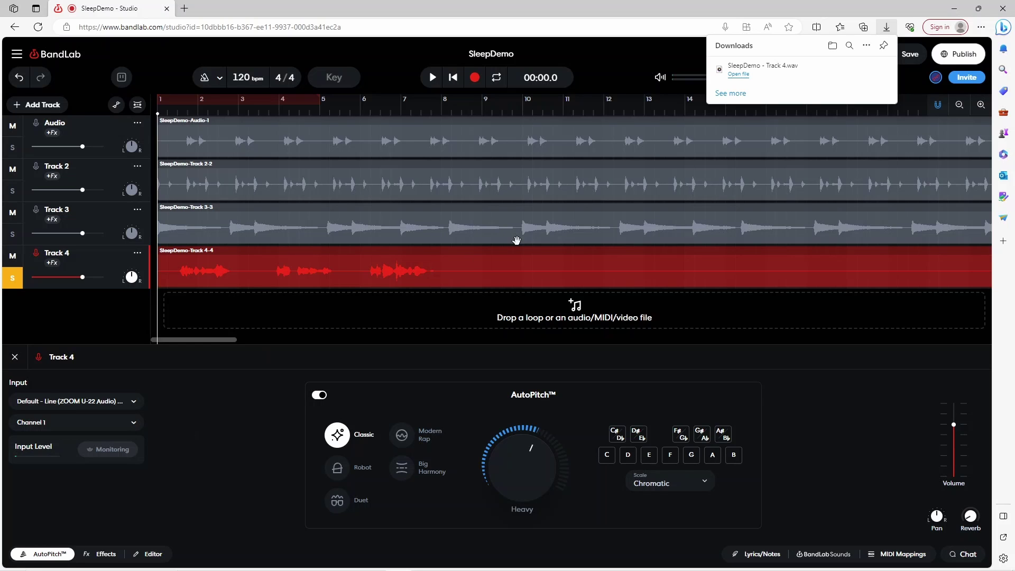
- Return to Cakewalk, unsolo Track 4 and mute the original vocal
{"action": "left_click", "coordinate": [956, 9]}
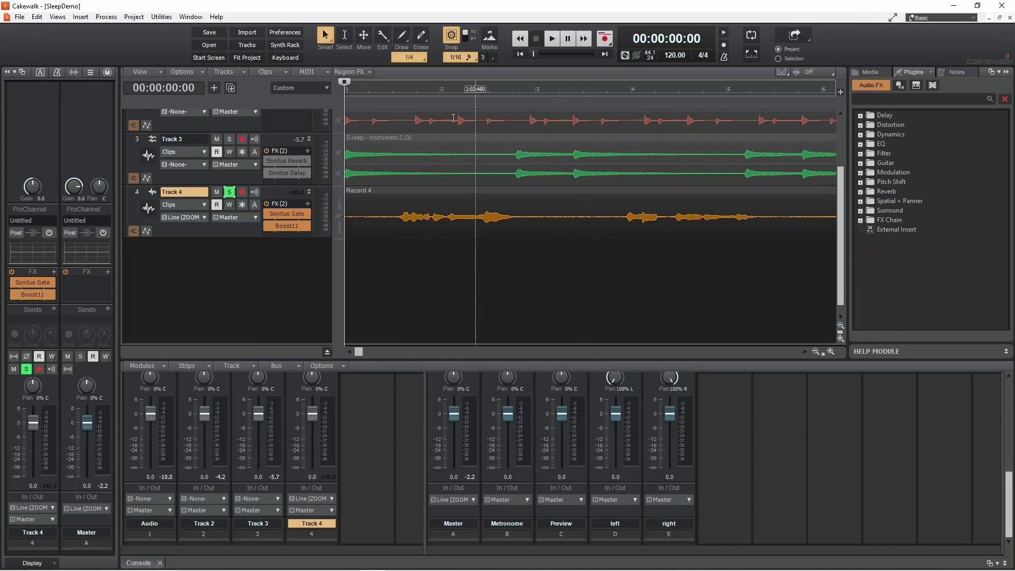
{"action": "left_click", "coordinate": [229, 193]}
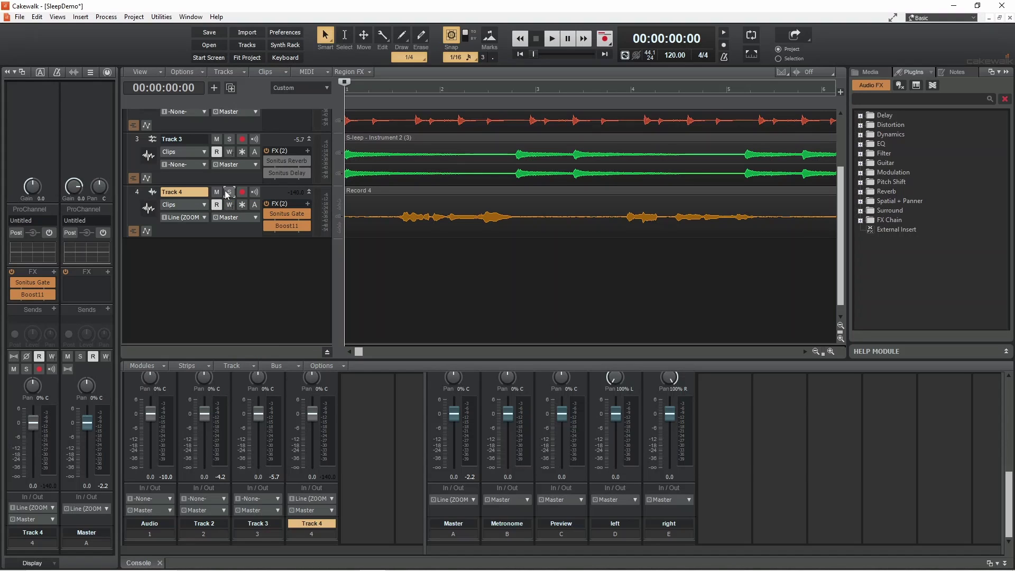
{"action": "left_click", "coordinate": [218, 193]}
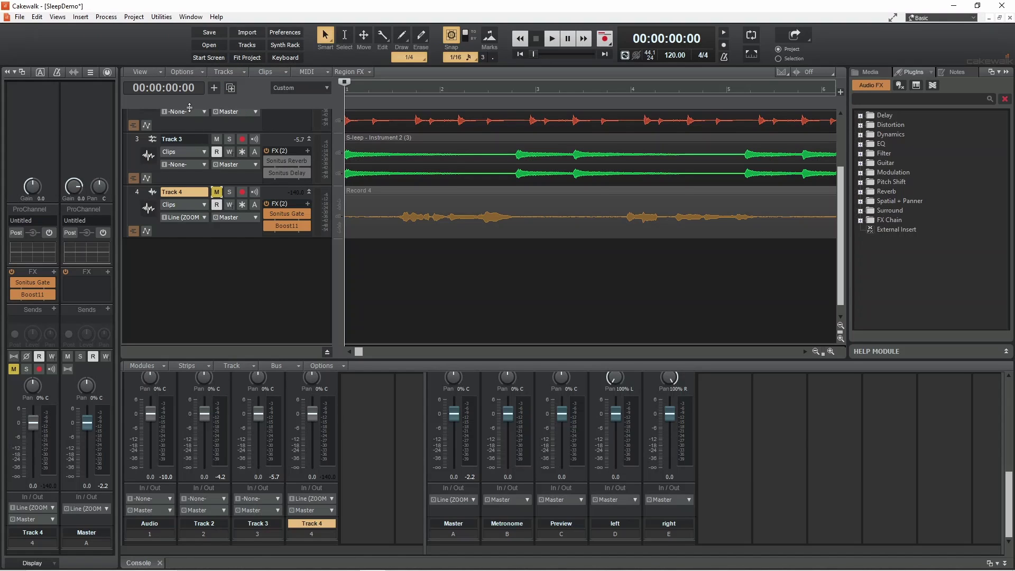
{"action": "left_click", "coordinate": [81, 17]}
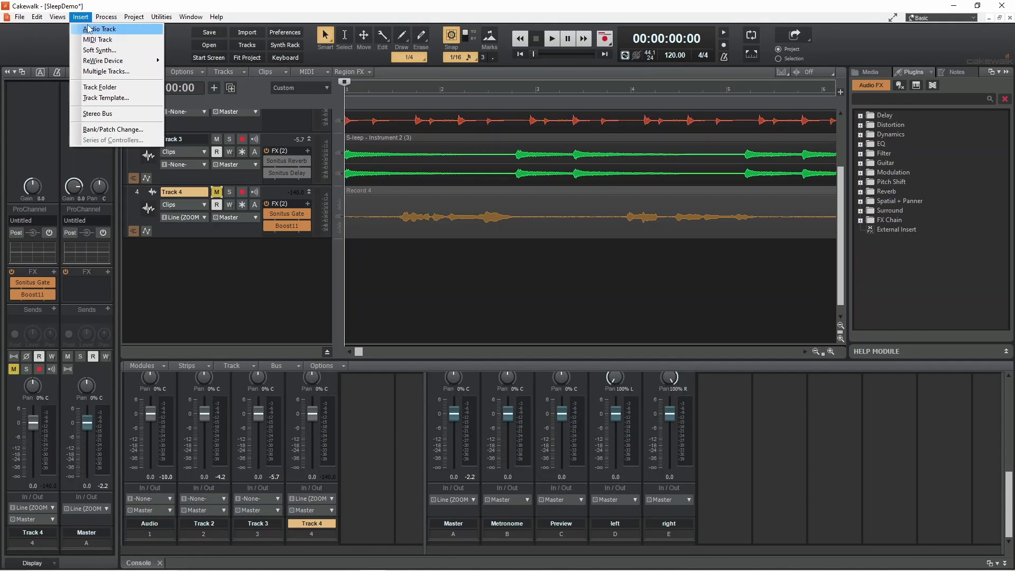
- Add a new empty audio track and begin importing audio from the File menu
{"action": "left_click", "coordinate": [99, 29]}
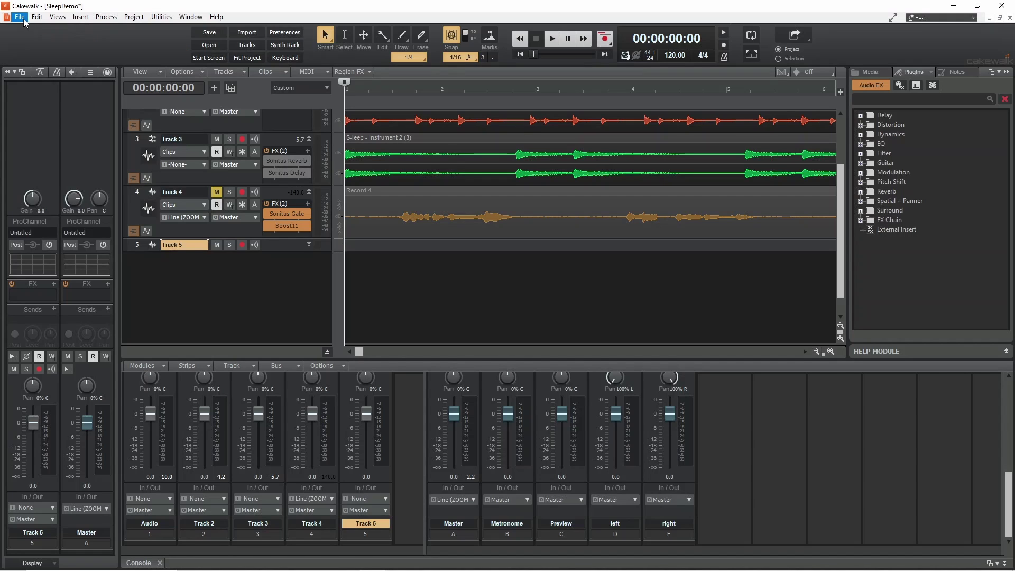
{"action": "left_click", "coordinate": [20, 17]}
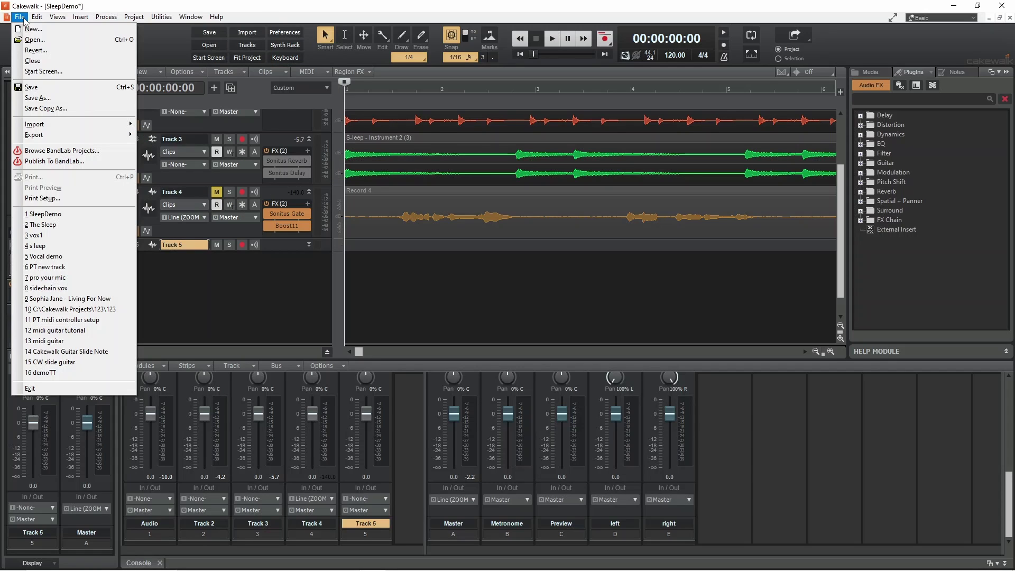
{"action": "mouse_move", "coordinate": [35, 125]}
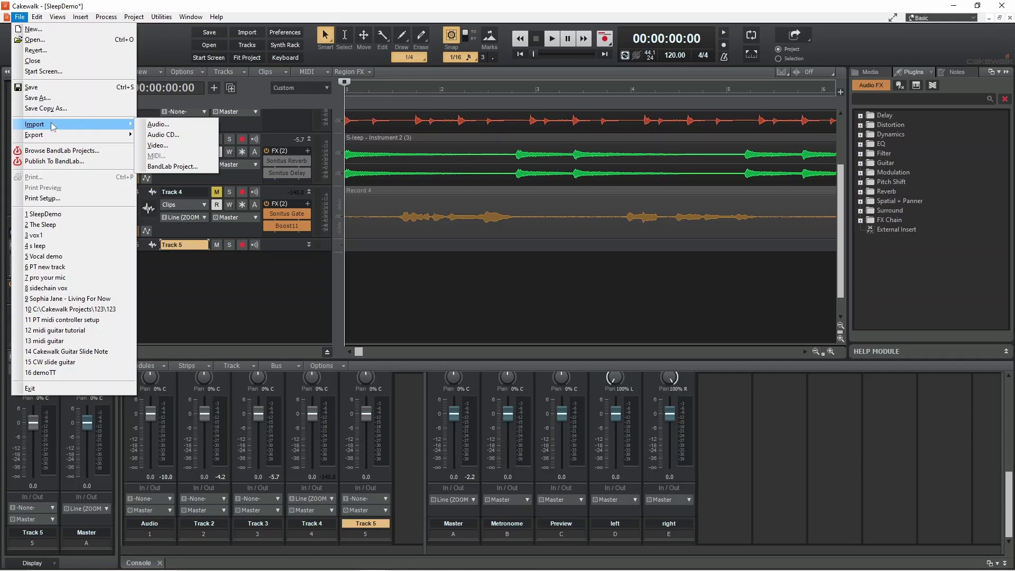
- Import 'SleepDemo - Track 4' WAV from the Downloads folder onto Track 6
{"action": "left_click", "coordinate": [157, 125]}
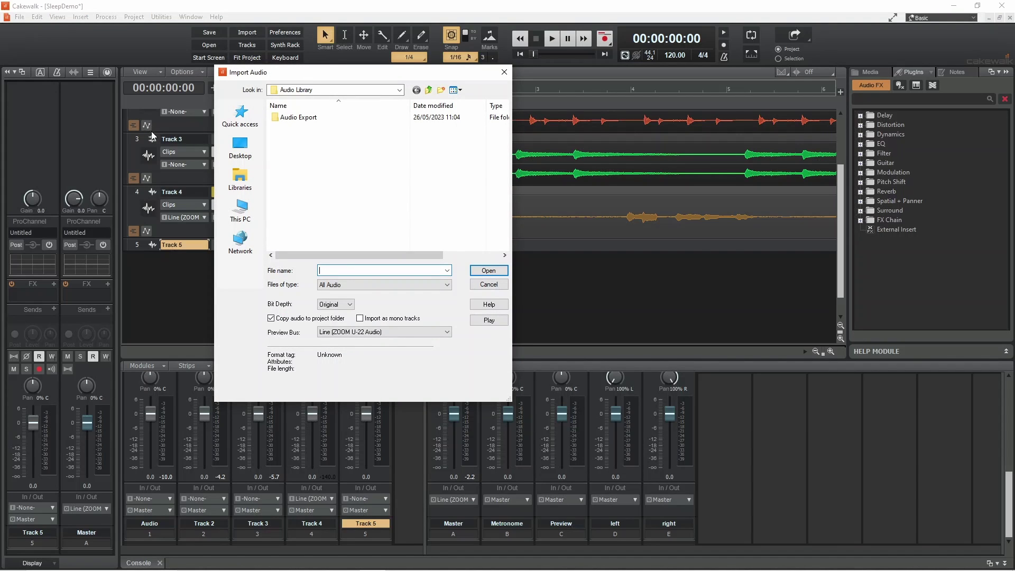
{"action": "left_click", "coordinate": [399, 90]}
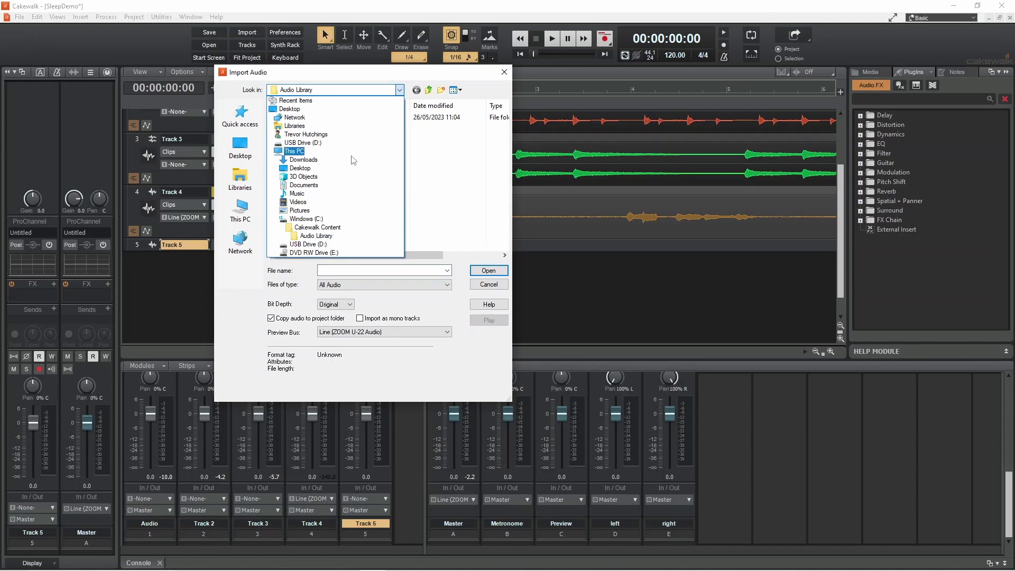
{"action": "left_click", "coordinate": [353, 160]}
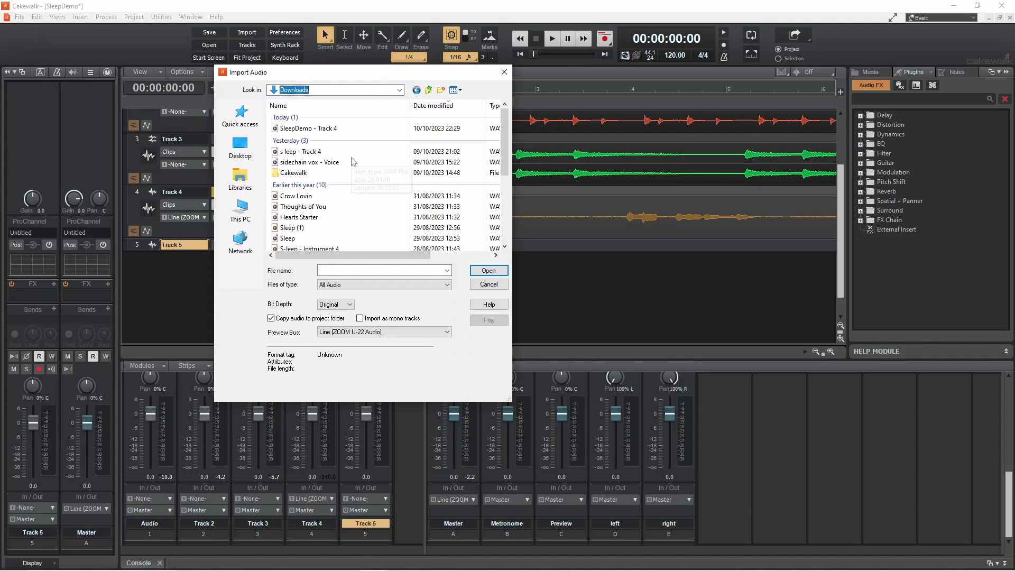
{"action": "mouse_move", "coordinate": [309, 162]}
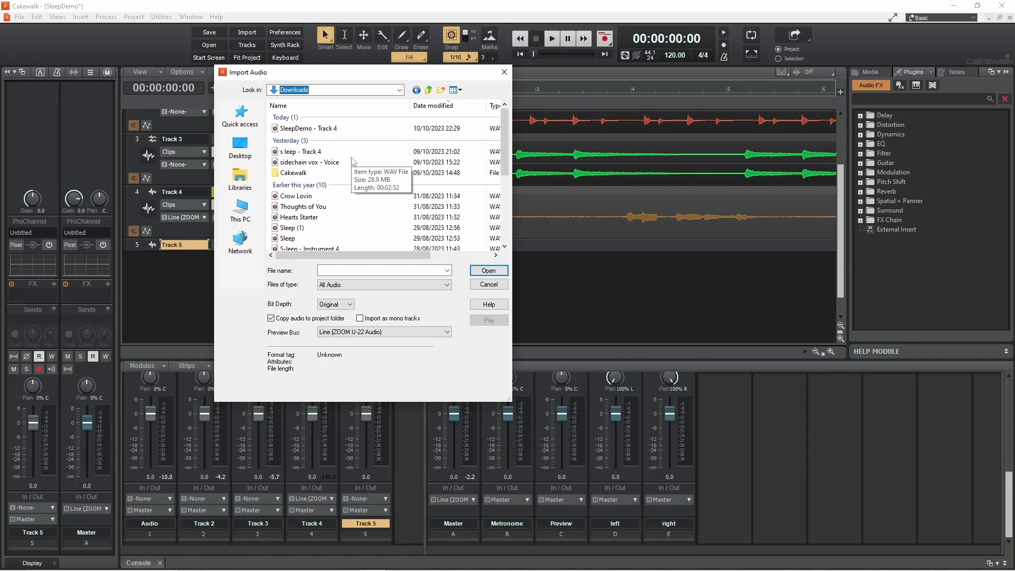
{"action": "left_click", "coordinate": [304, 130]}
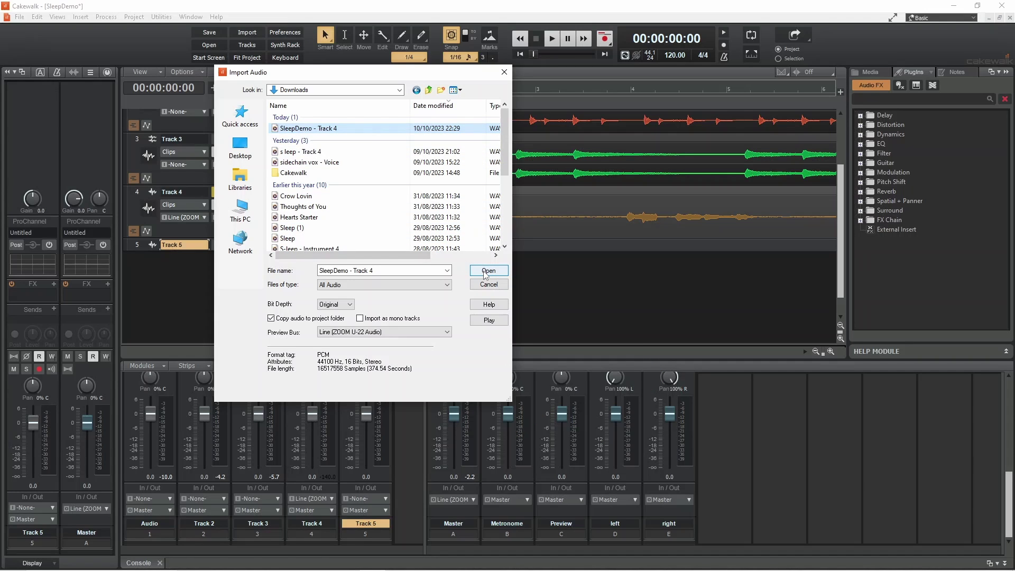
{"action": "left_click", "coordinate": [488, 271]}
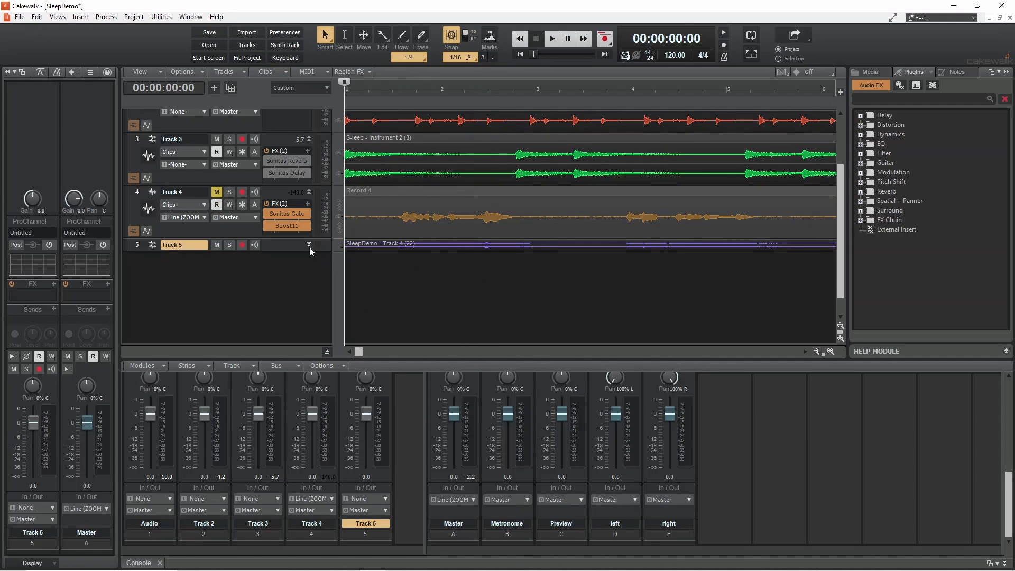
- Expand Track 6 and make its 'SleepDemo - Track 4' clip a single mono waveform
{"action": "left_click", "coordinate": [307, 244]}
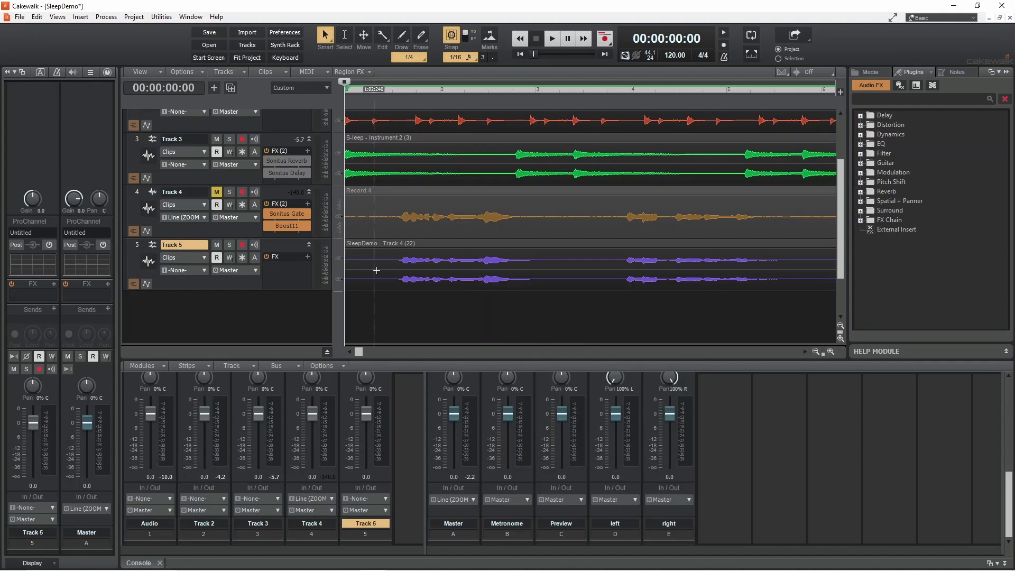
{"action": "right_click", "coordinate": [377, 271]}
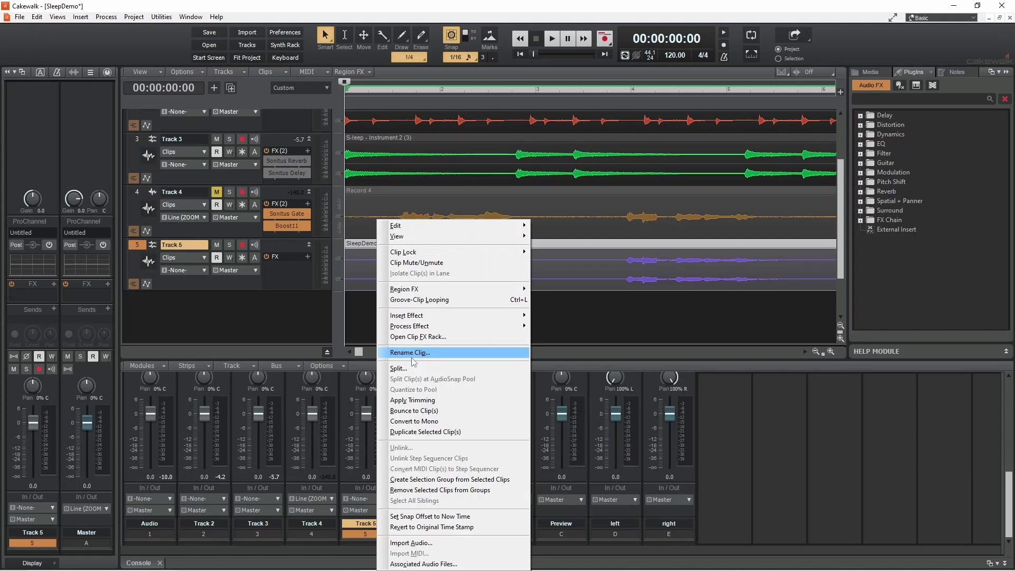
{"action": "left_click", "coordinate": [426, 422]}
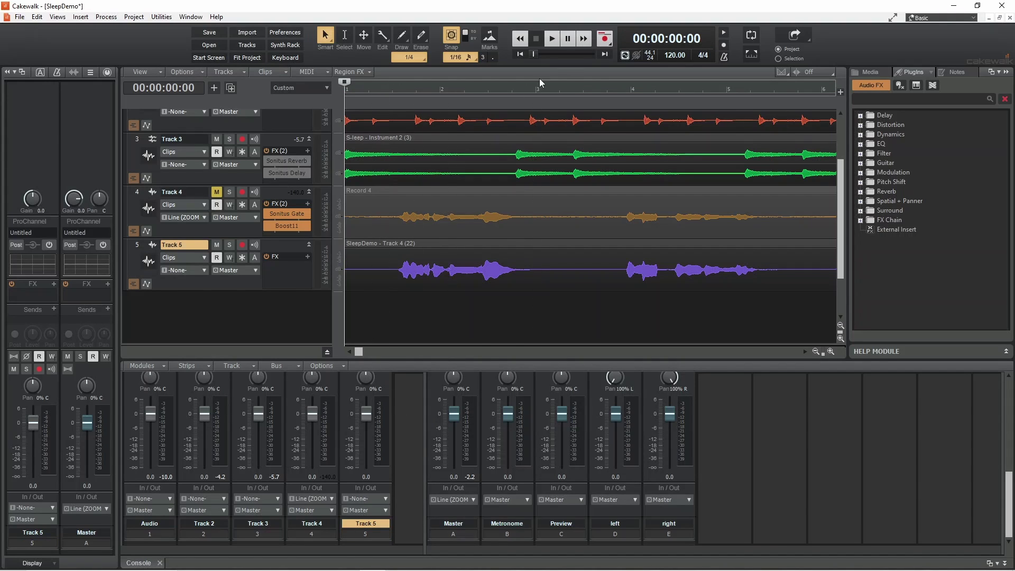
{"action": "left_click", "coordinate": [551, 37]}
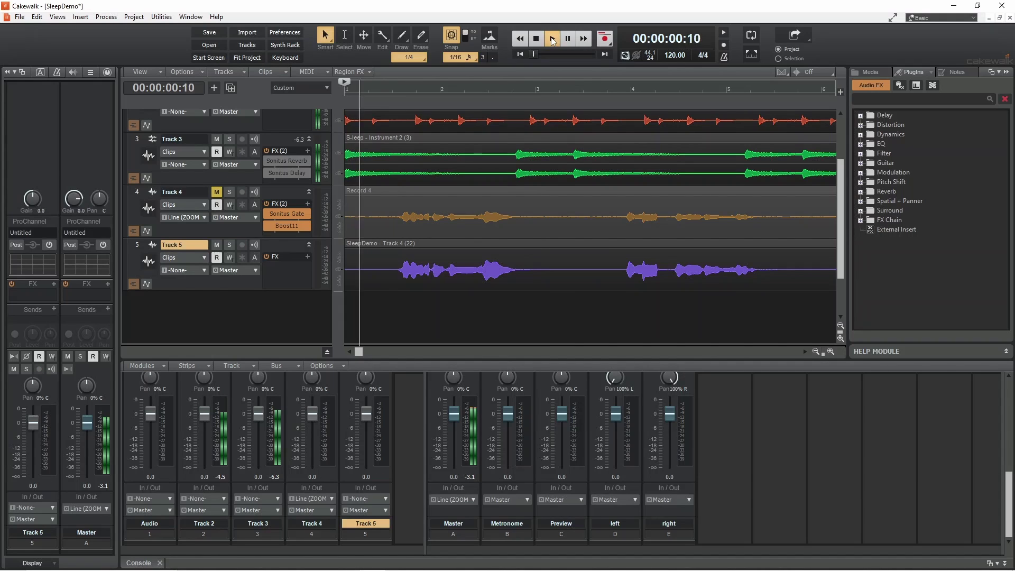